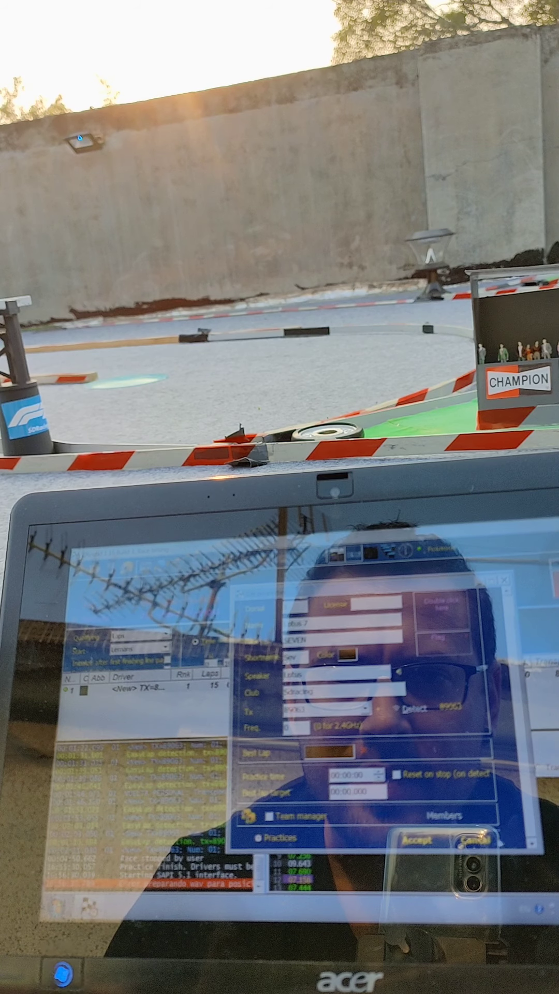
Step: Confirm SEVEN's driver details, then review the Speaker and Sound settings tabs
key("Return")
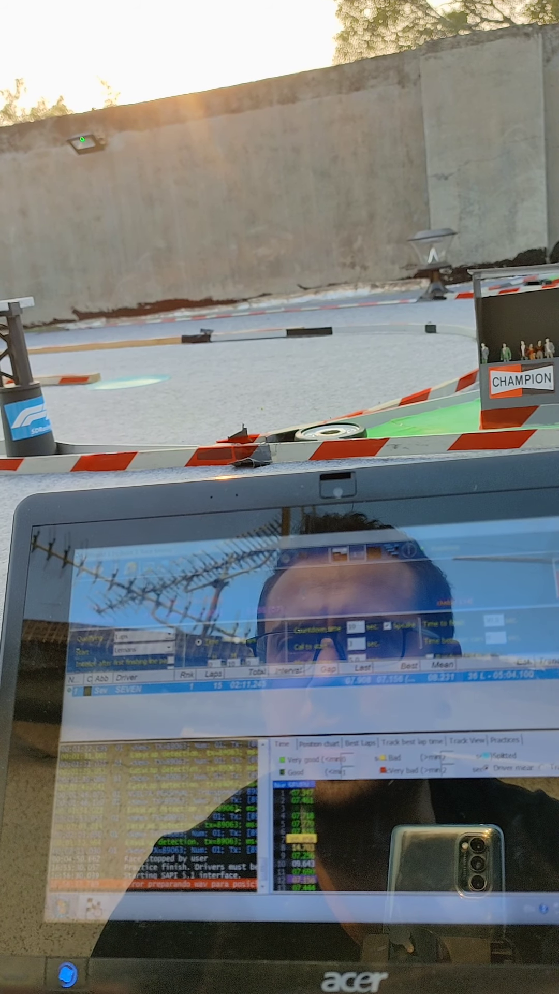
key("F2")
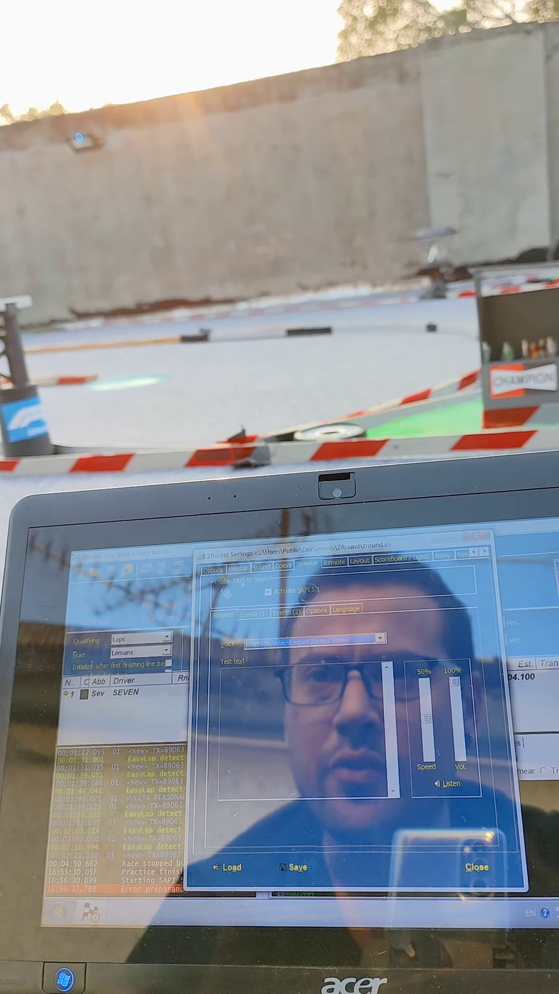
key("ctrl+shift+Tab")
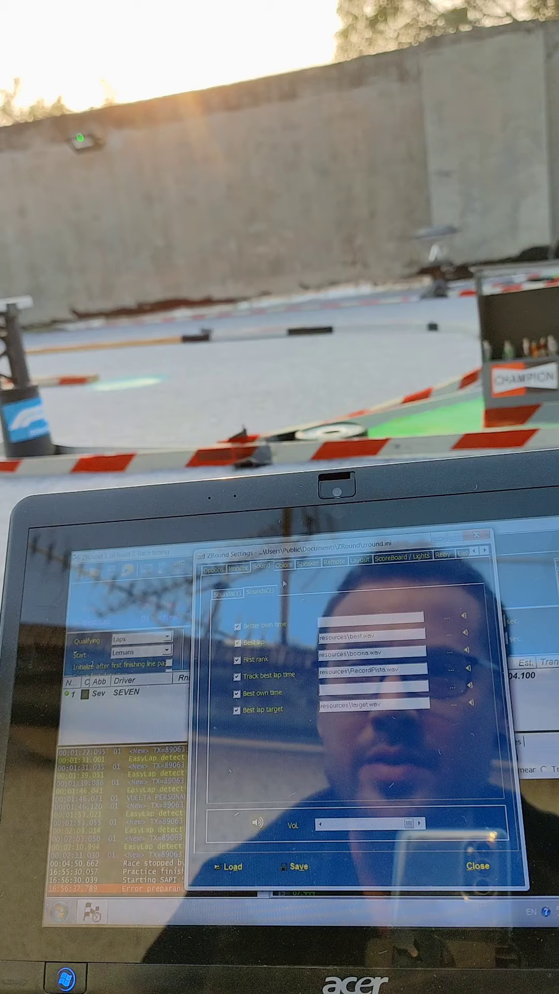
left_click(310, 563)
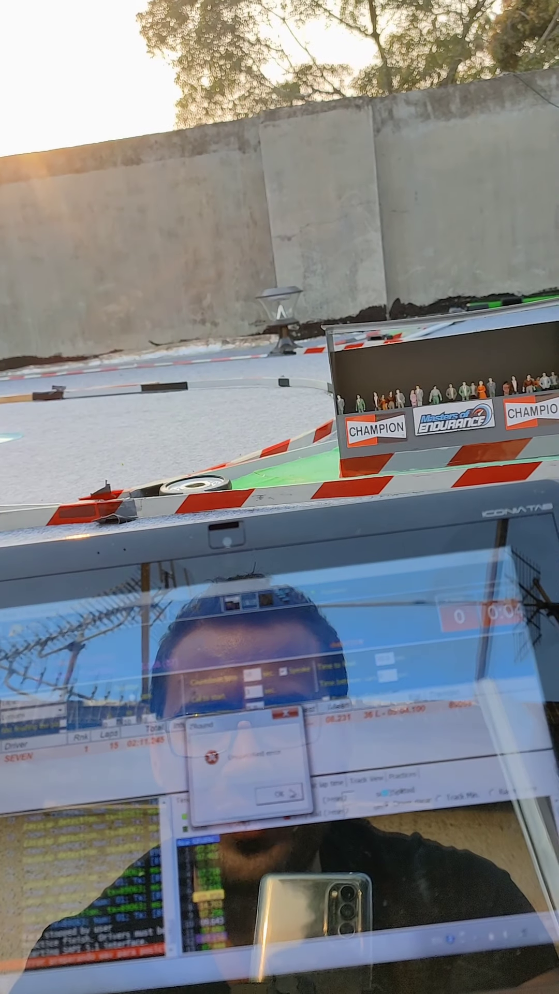
Step: Dismiss the Unspecified error and end the practice session, saving its log
key("Return")
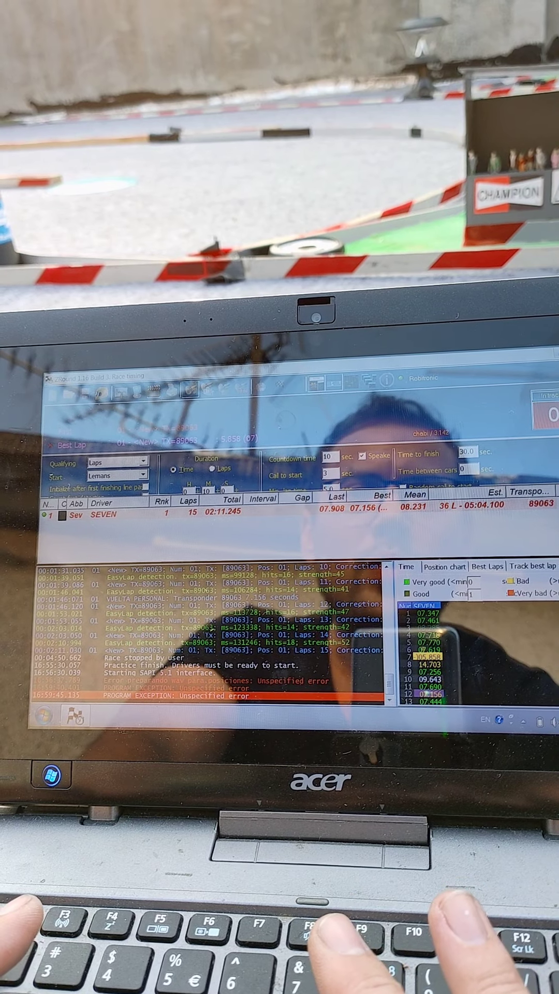
key("F8")
Step: Go to the desktop, dismiss the error, and relaunch from the ZRound Race manager shortcut
key("super+d")
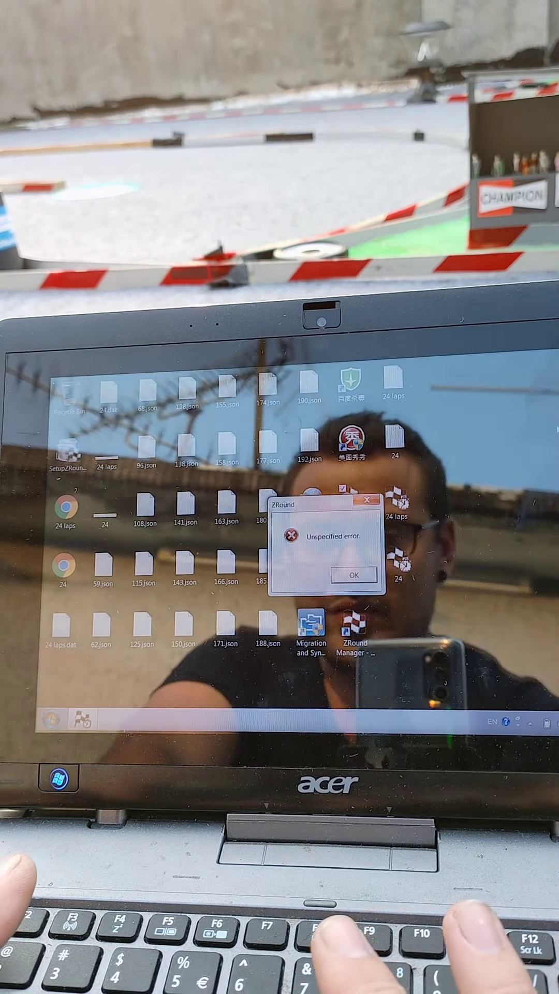
left_click(343, 577)
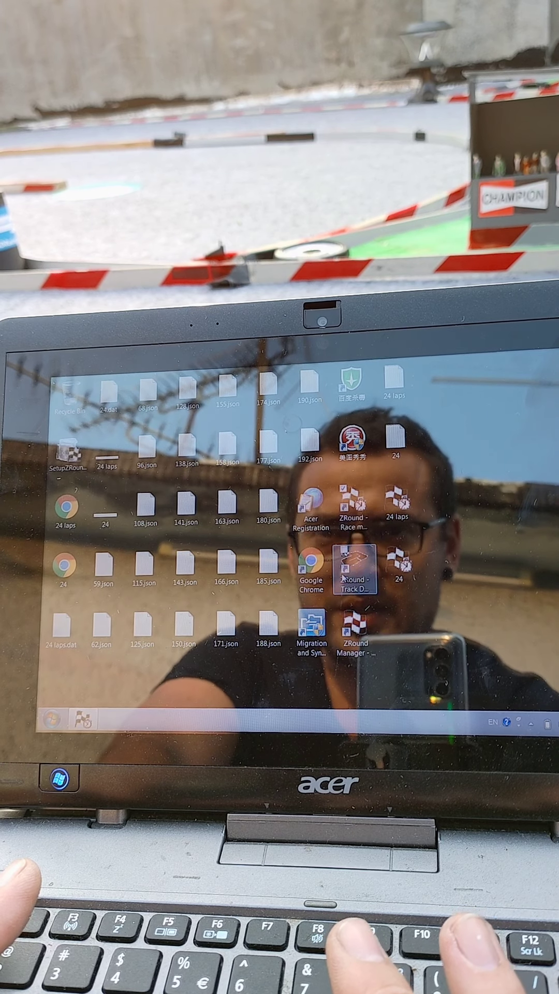
left_click(353, 509)
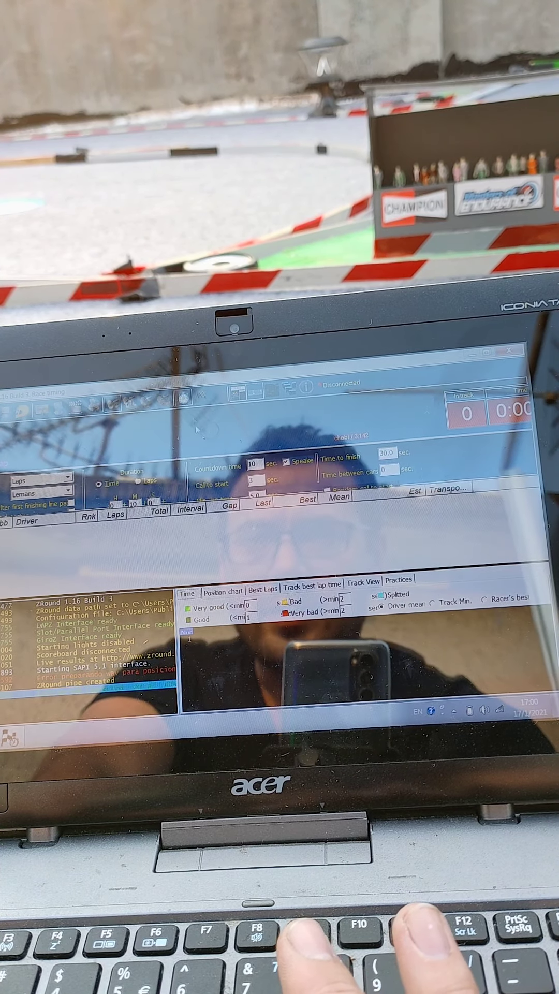
Step: Dismiss the error, reopen the Speaker settings, and abandon saving a configuration file
key("Return")
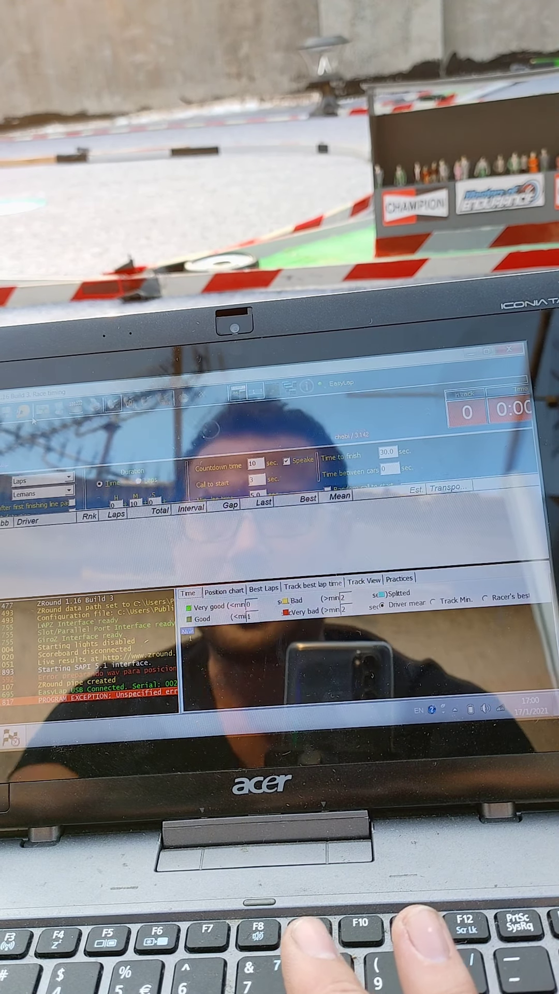
key("F9")
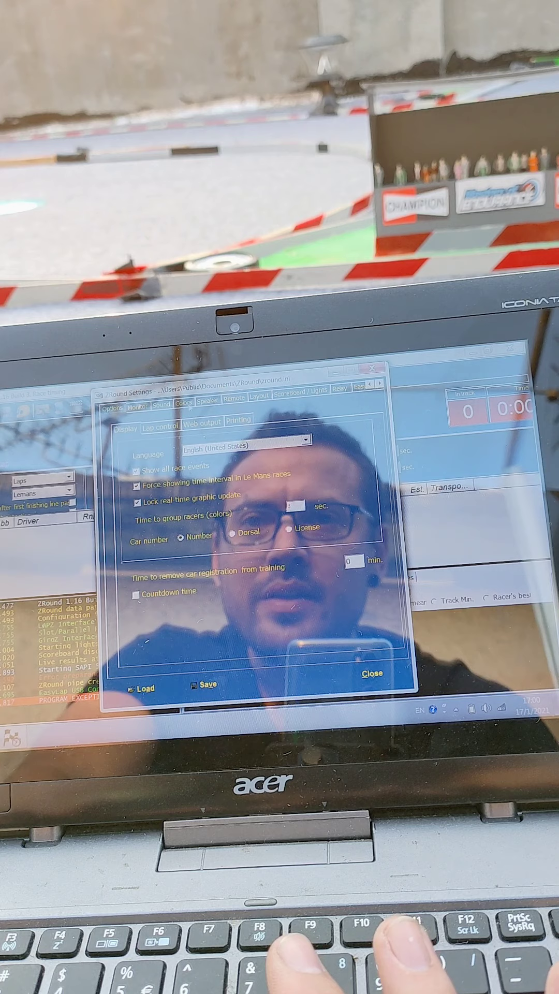
left_click(207, 400)
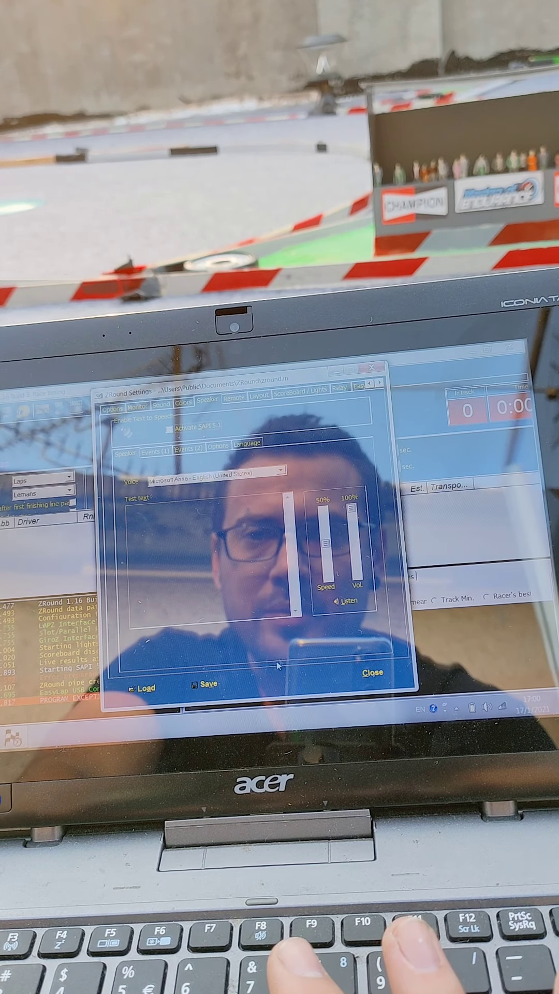
left_click(207, 685)
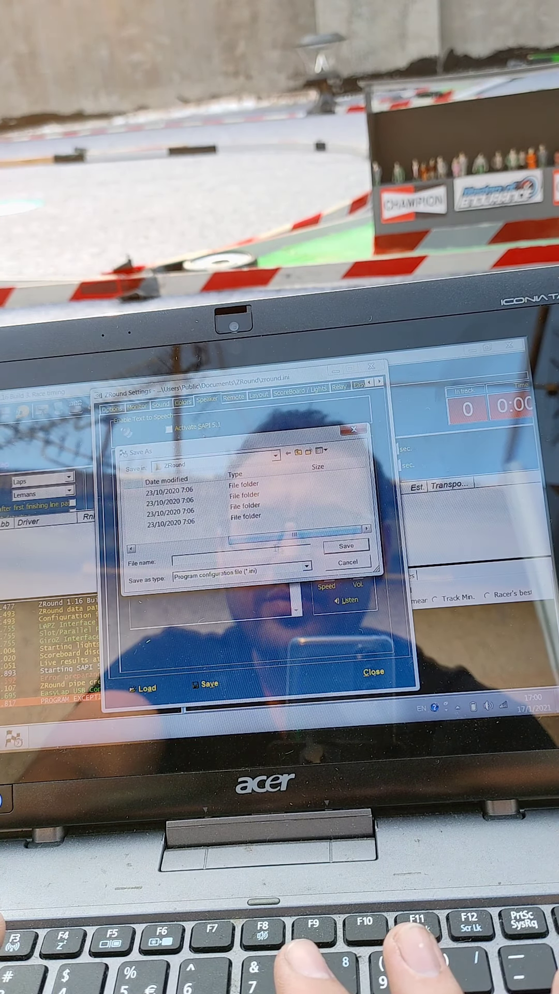
type("00")
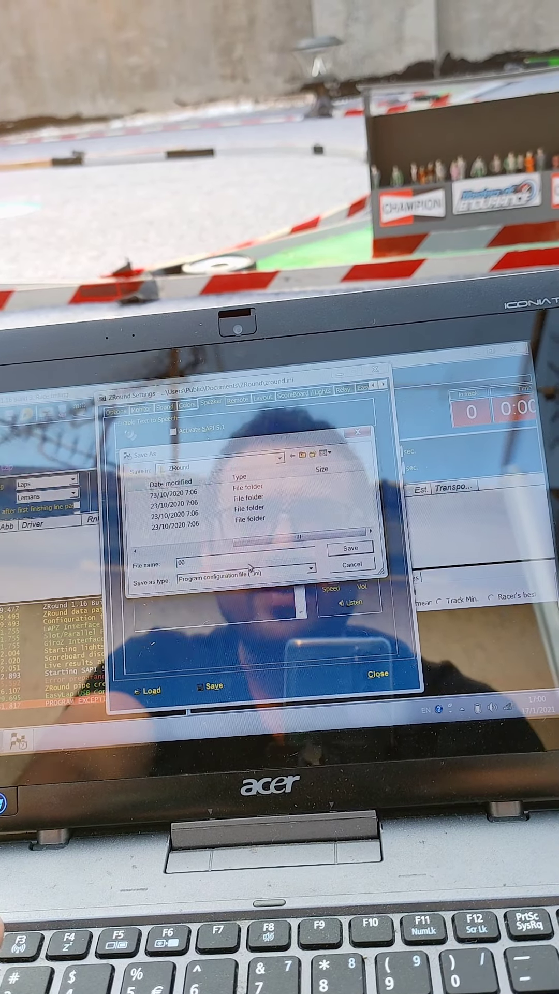
double_click(181, 562)
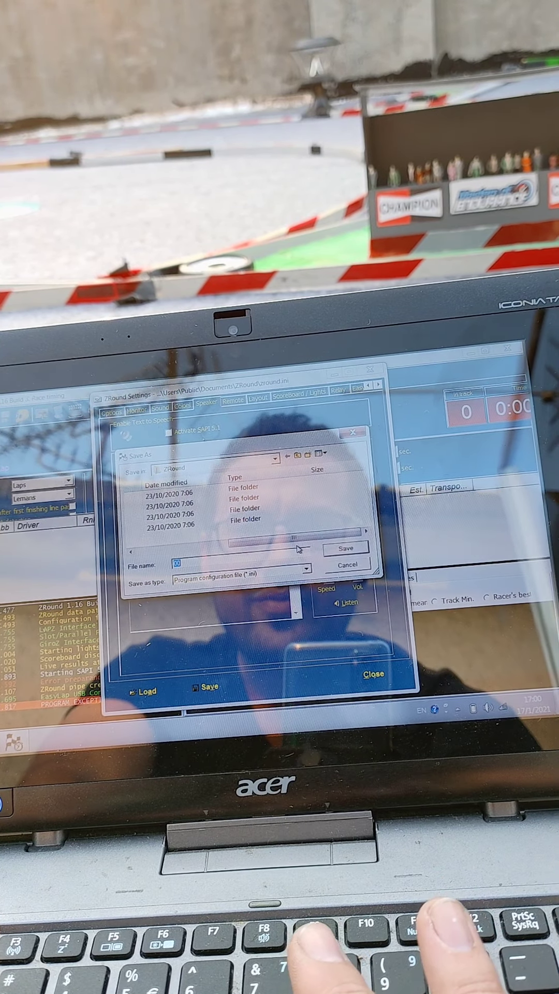
type("00")
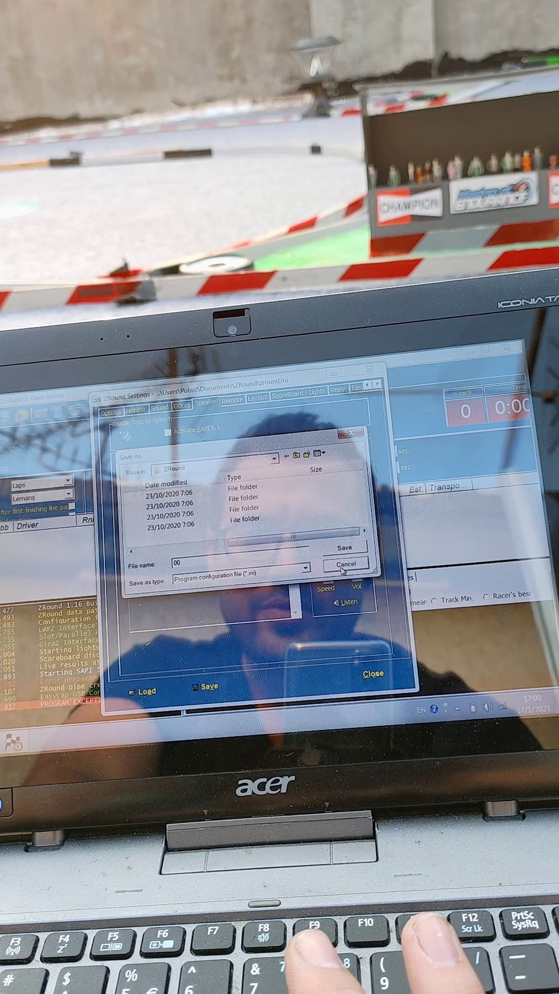
left_click(346, 565)
Step: Close the settings and start a practice training session from the Race Launcher
left_click(370, 673)
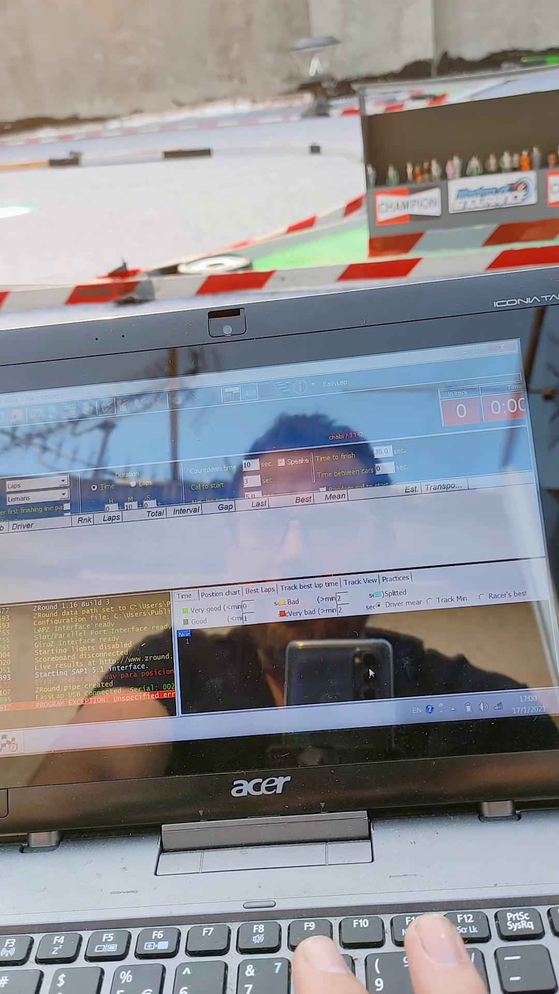
left_click(177, 400)
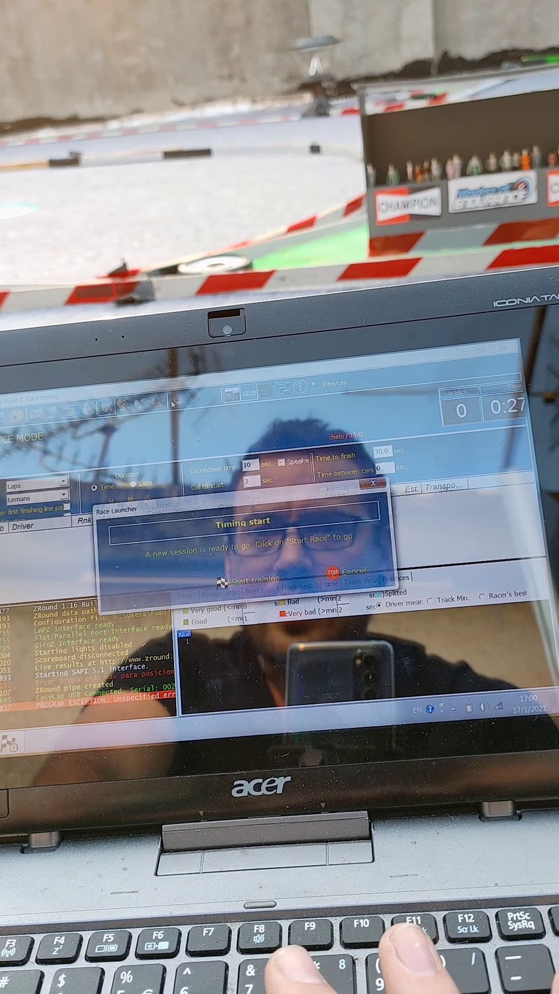
left_click(233, 580)
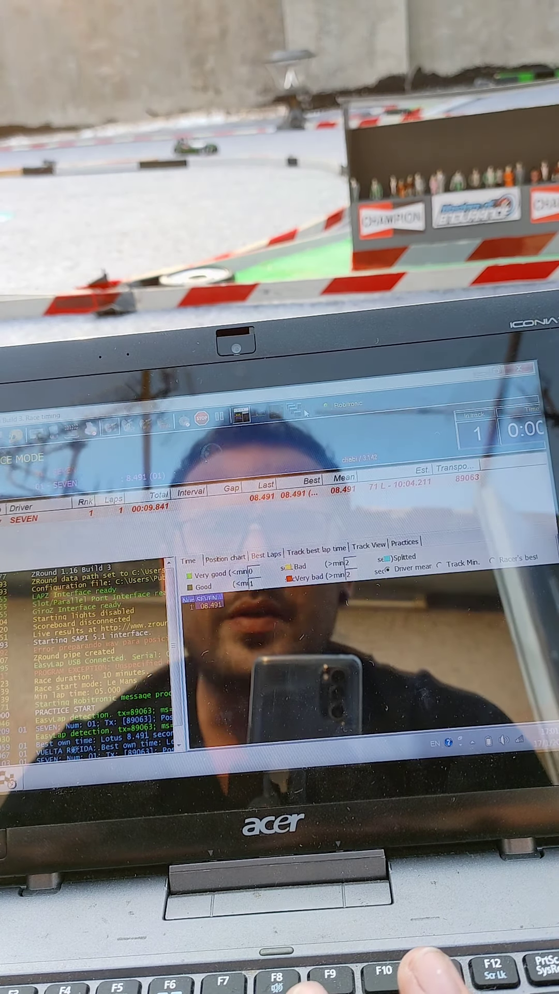
Step: View and dismiss the About screen, then minimise and restore the main timing window
left_click(304, 412)
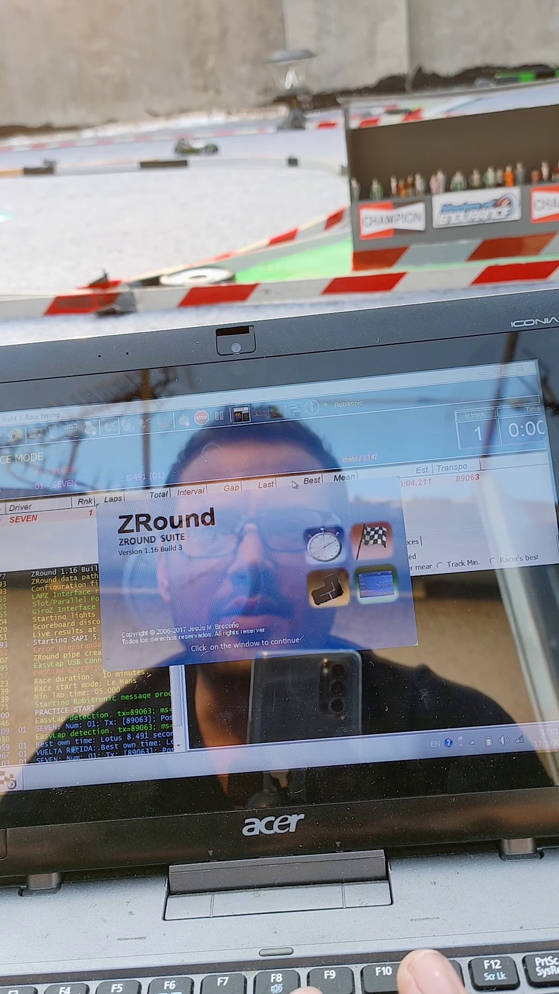
left_click(278, 557)
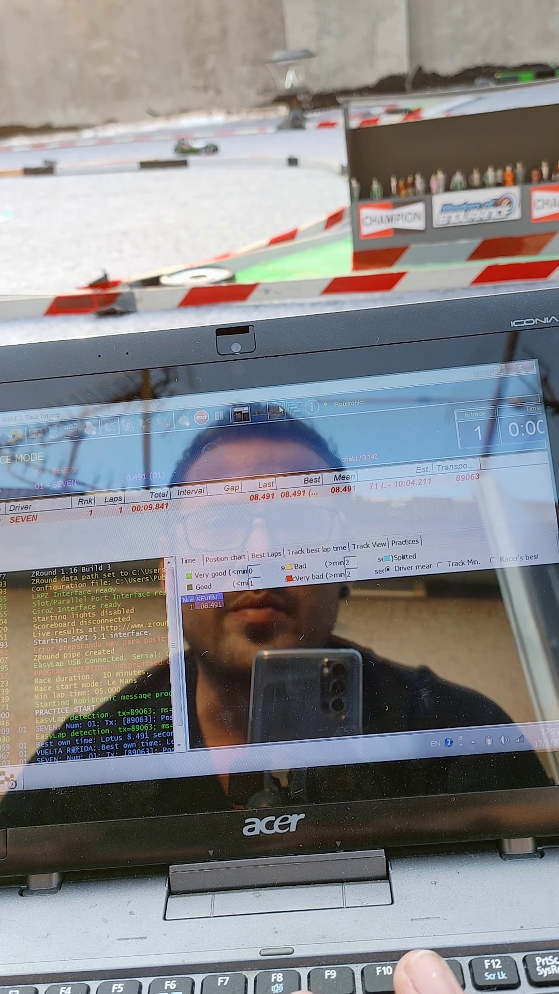
left_click(294, 409)
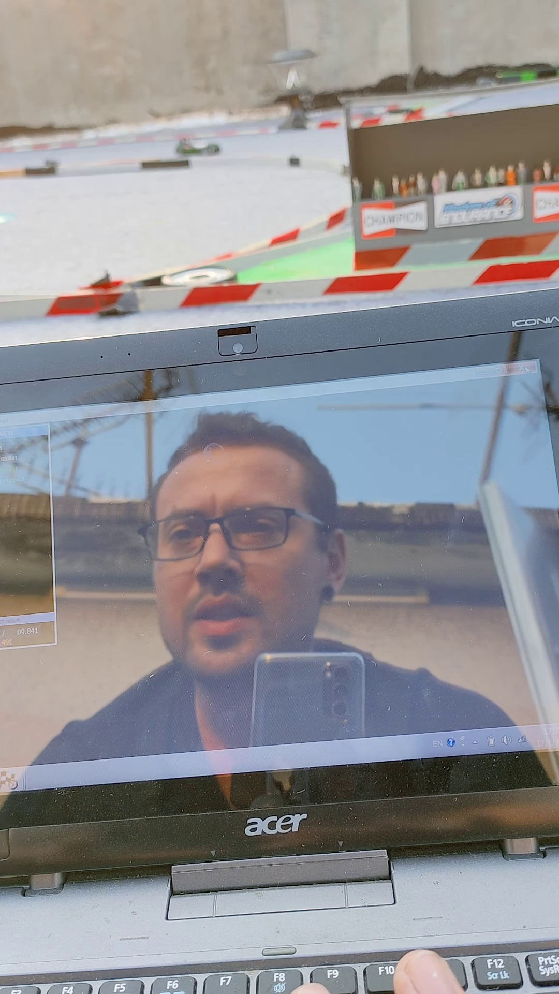
key("alt+Tab")
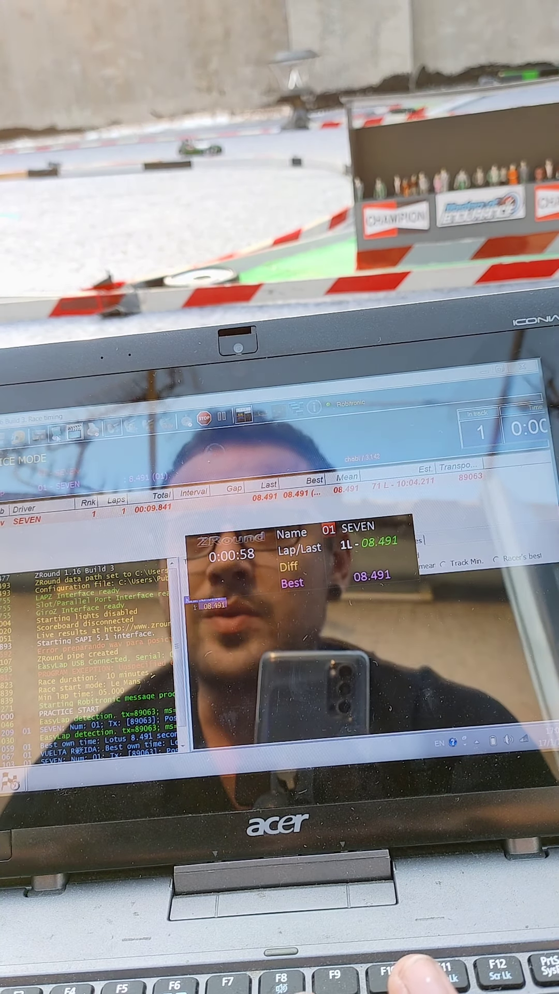
Step: Switch to the full-screen practice scoreboard showing SEVEN's best lap of 08.491
key("alt+Tab")
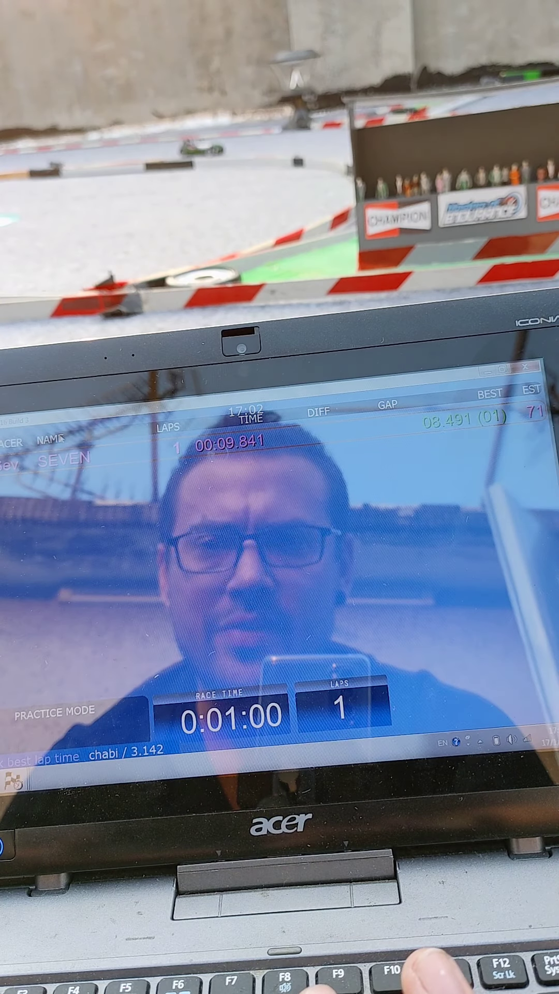